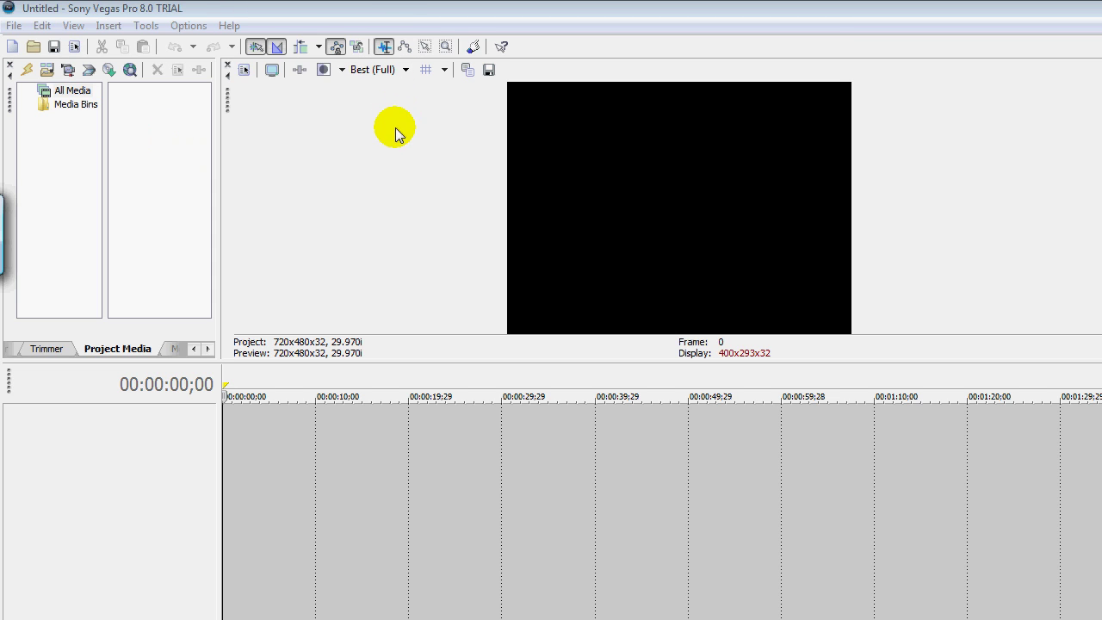
# Bring the Sony Vegas Pro 8.0 window into focus.
pyautogui.click(99, 7)
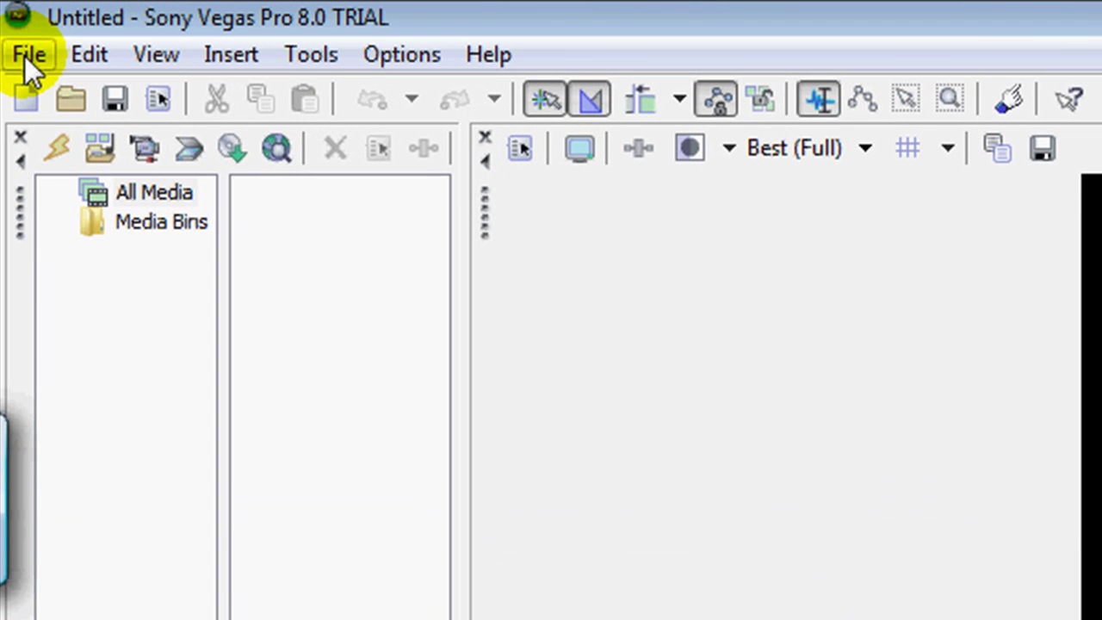
# Create a new 1280x720 29.970p project from HDV 720-30p with Best rendering and resample quality.
pyautogui.click(24, 55)
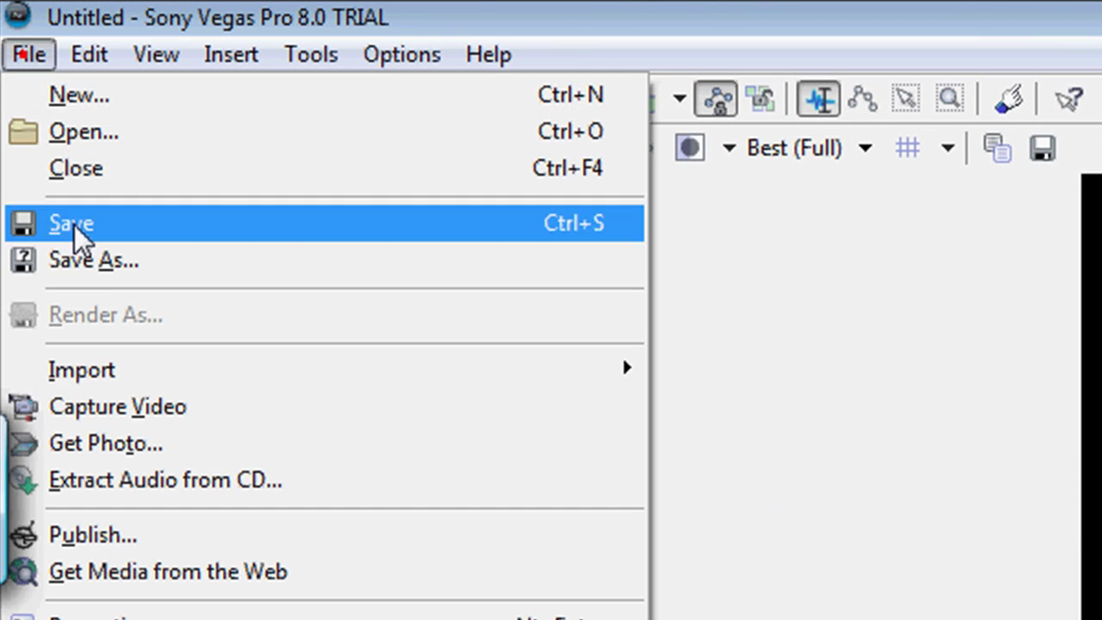
pyautogui.click(102, 96)
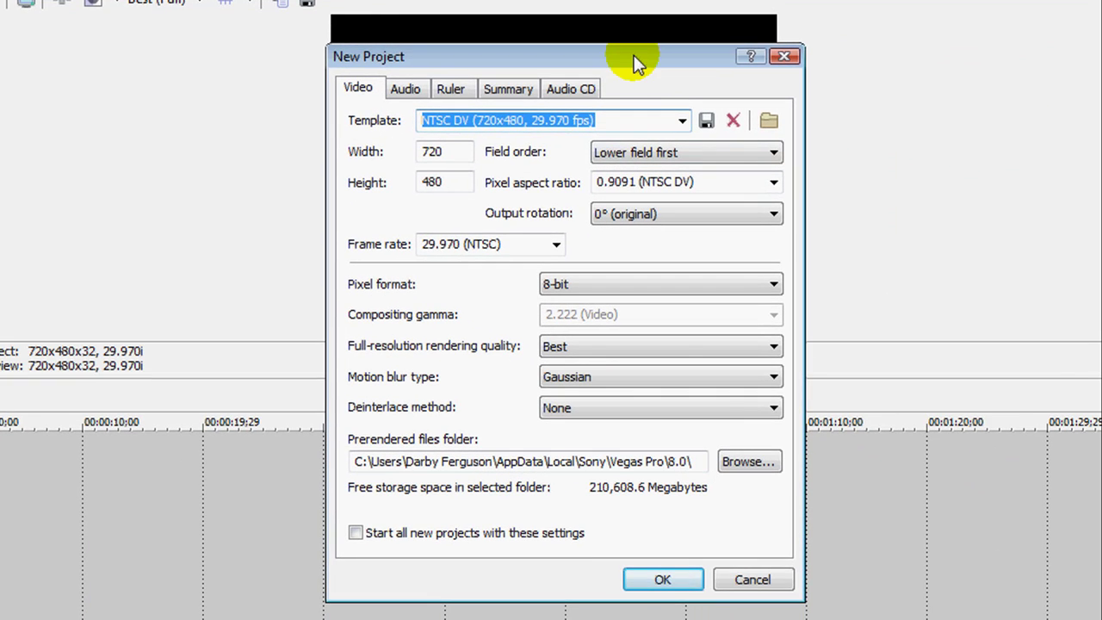
pyautogui.moveTo(633, 55); pyautogui.dragTo(633, 42)
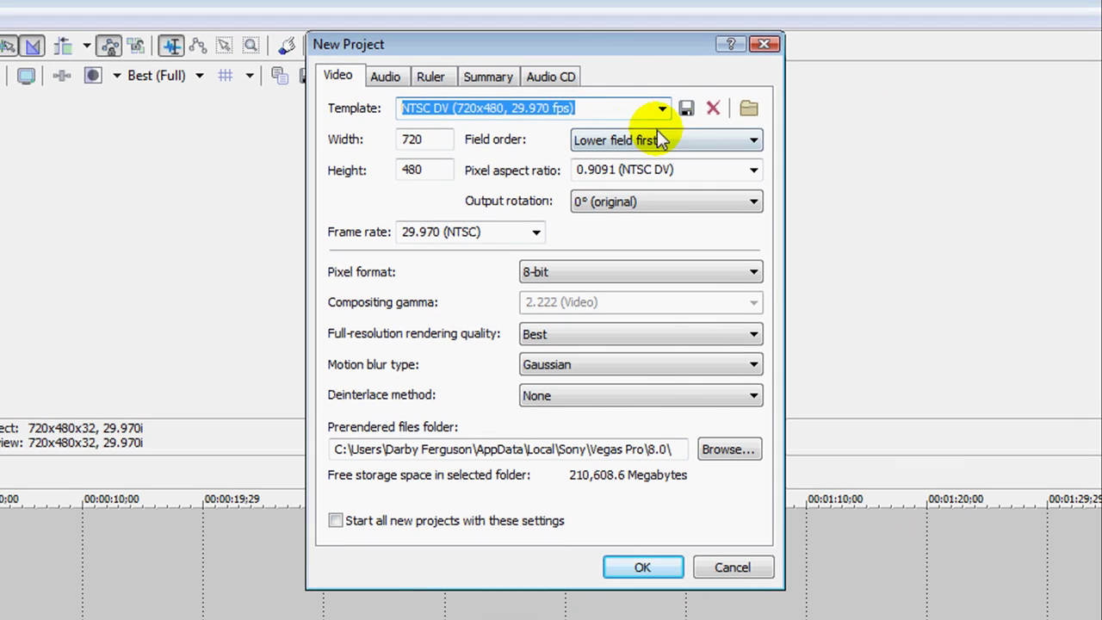
pyautogui.click(660, 108)
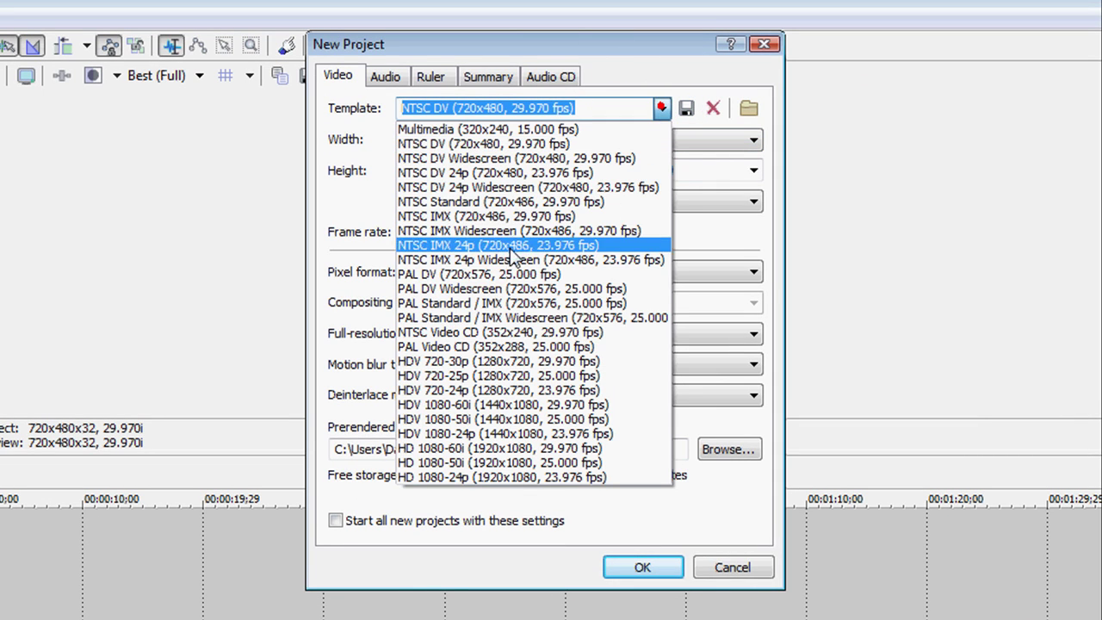
pyautogui.click(490, 366)
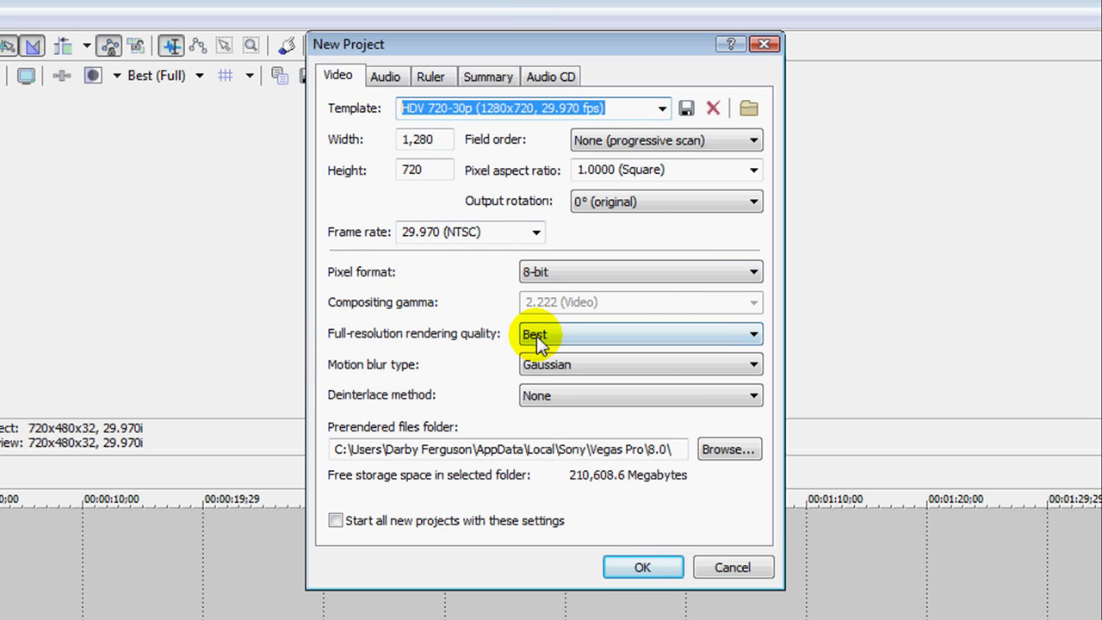
pyautogui.click(538, 334)
pyautogui.click(540, 396)
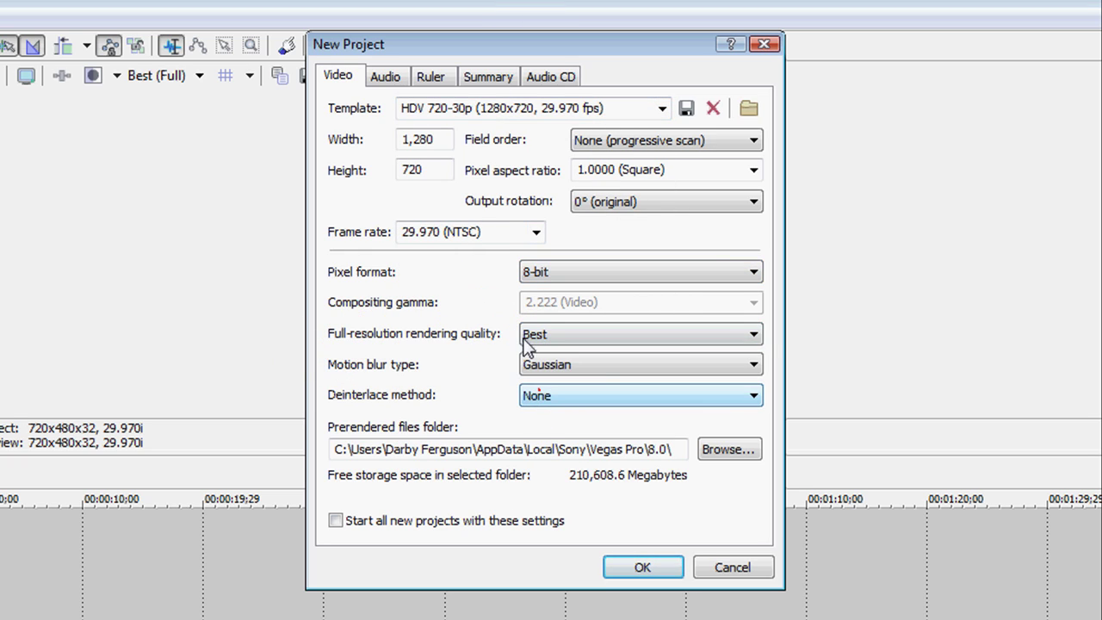
pyautogui.click(386, 86)
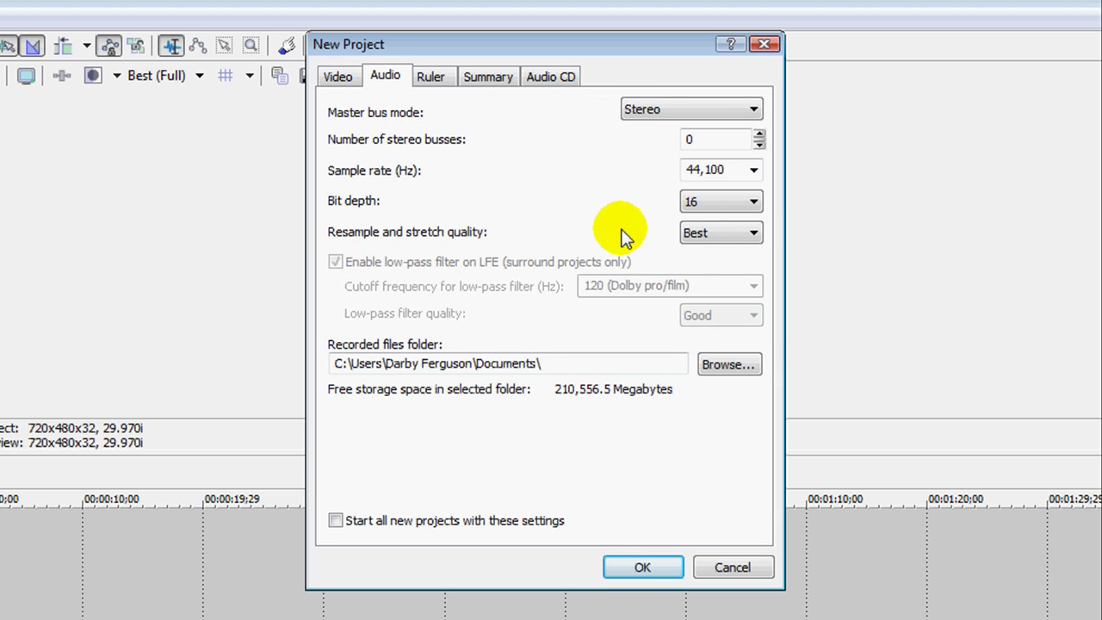
pyautogui.click(720, 232)
pyautogui.click(697, 282)
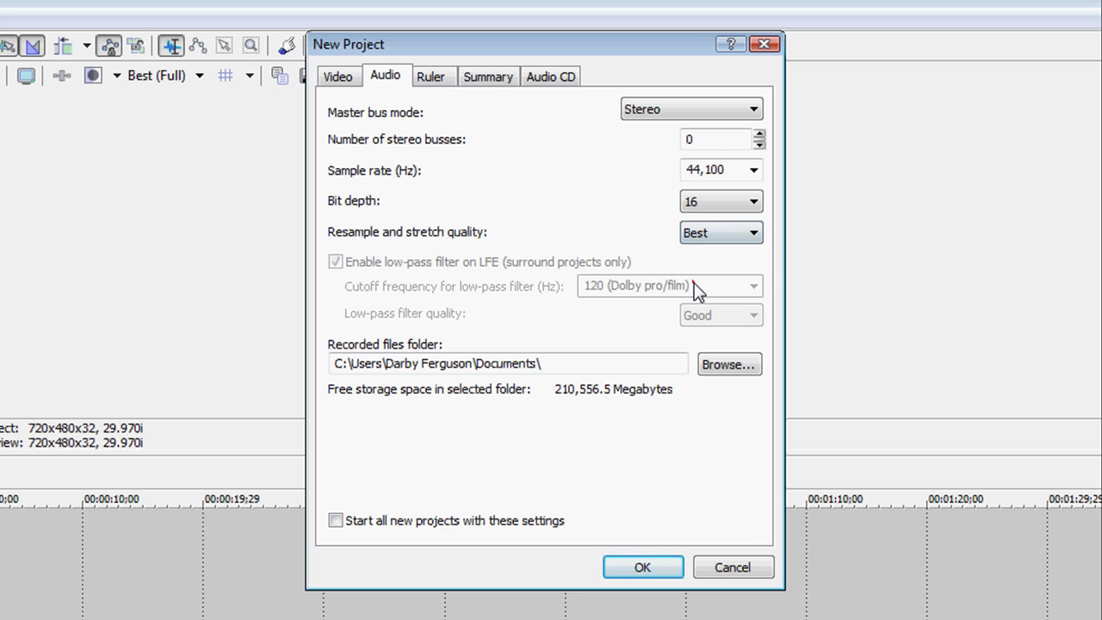
pyautogui.click(637, 566)
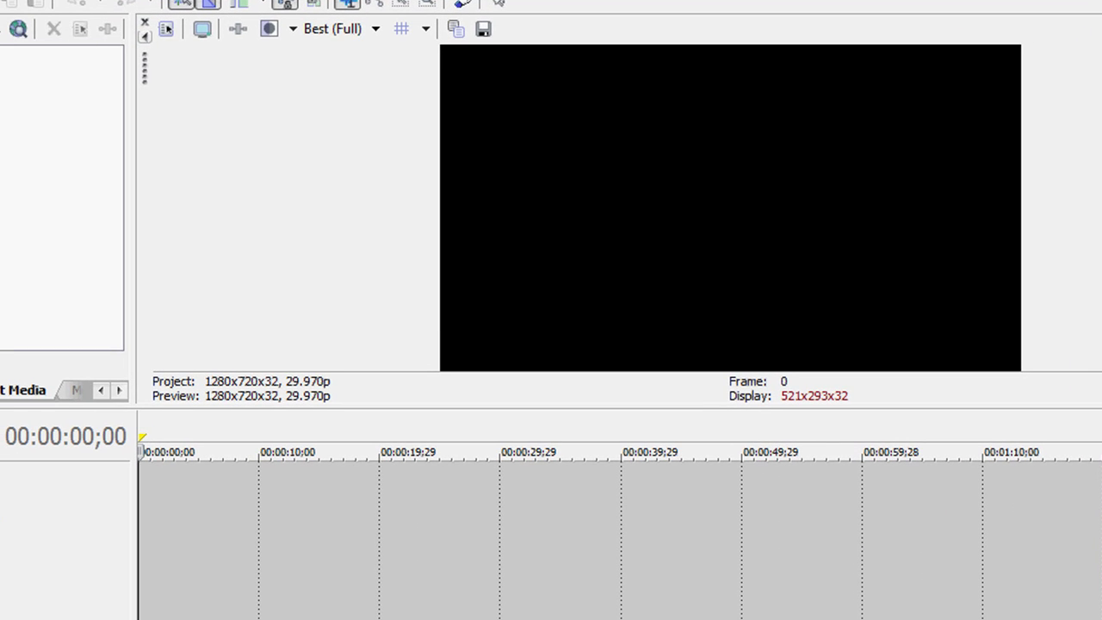
# Import SDV_0281.MP4 from the Open dialog onto the timeline.
pyautogui.click(285, 3)
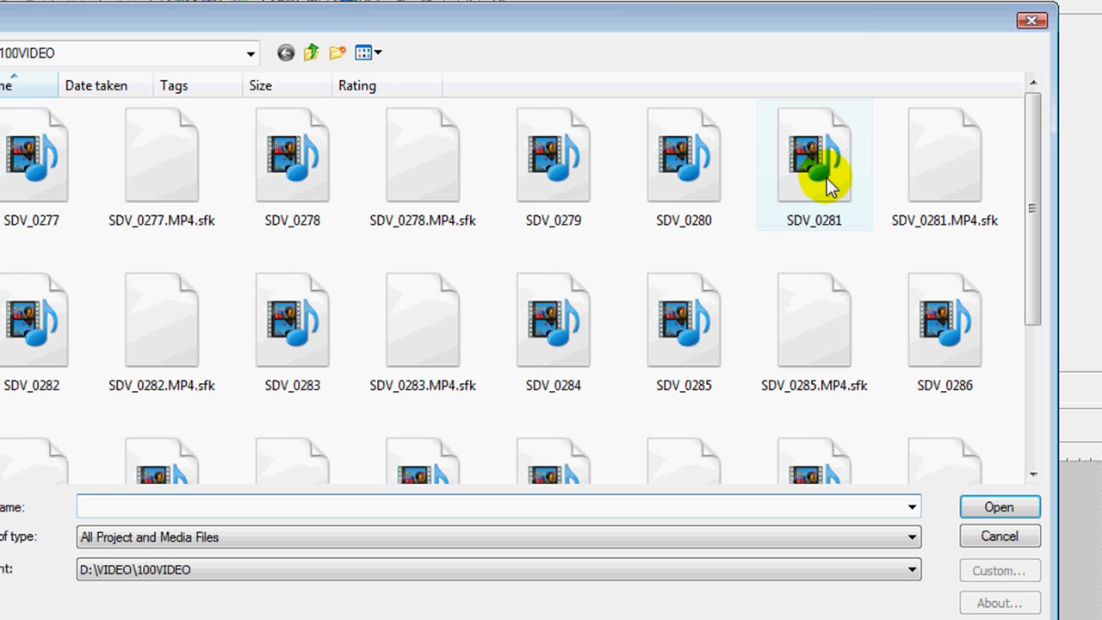
pyautogui.click(822, 154)
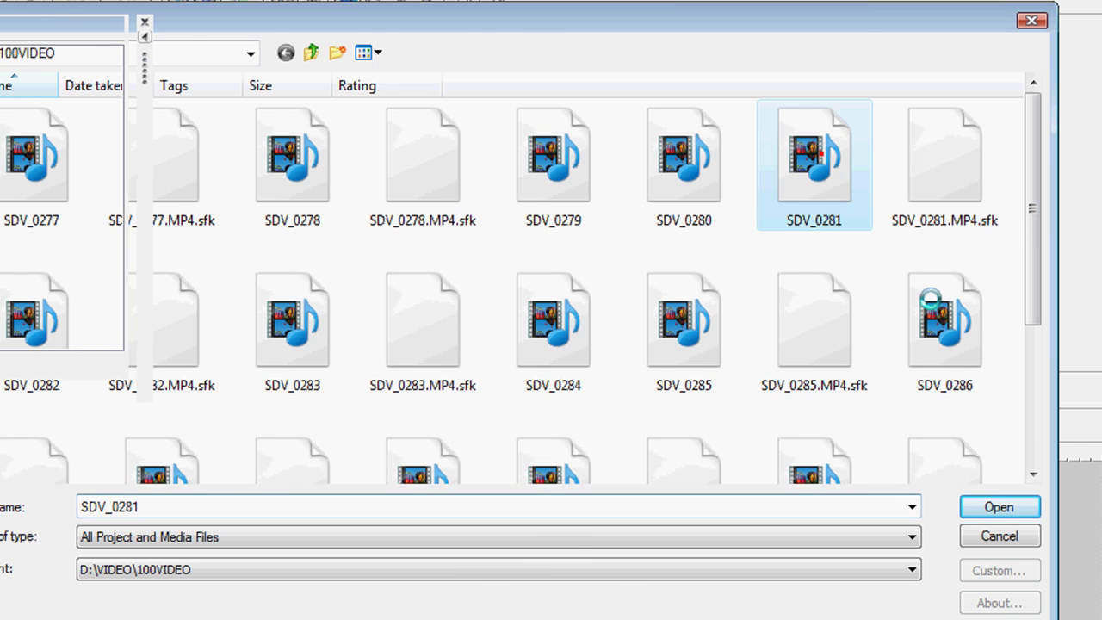
pyautogui.doubleClick(822, 154)
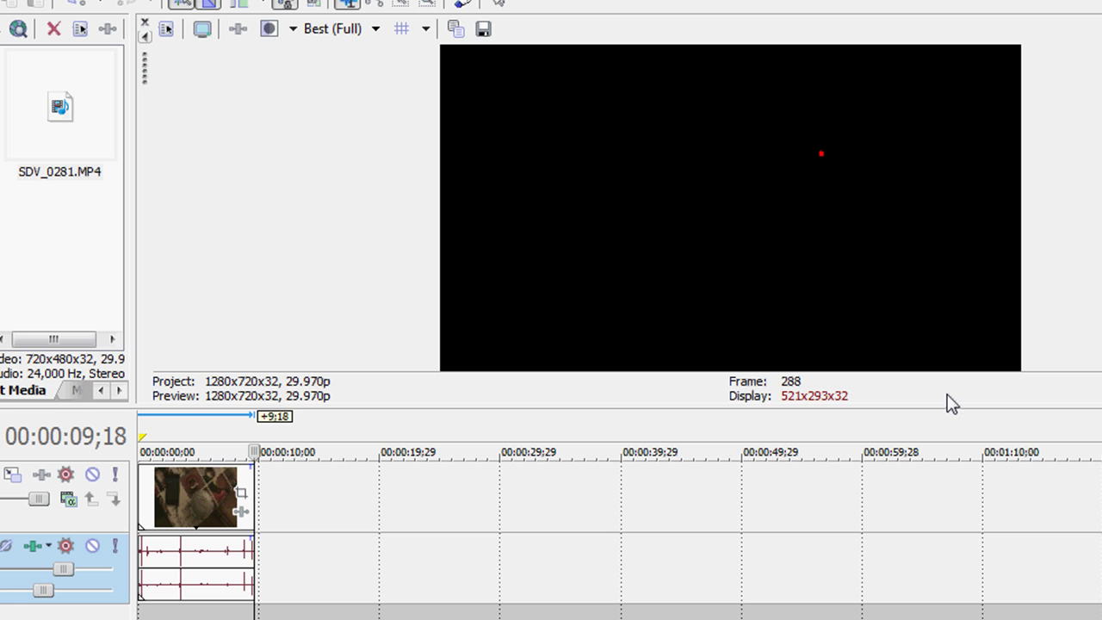
# Apply the 16:9 Widescreen TV pan/crop preset to the SDV_0281 clip.
pyautogui.click(187, 488)
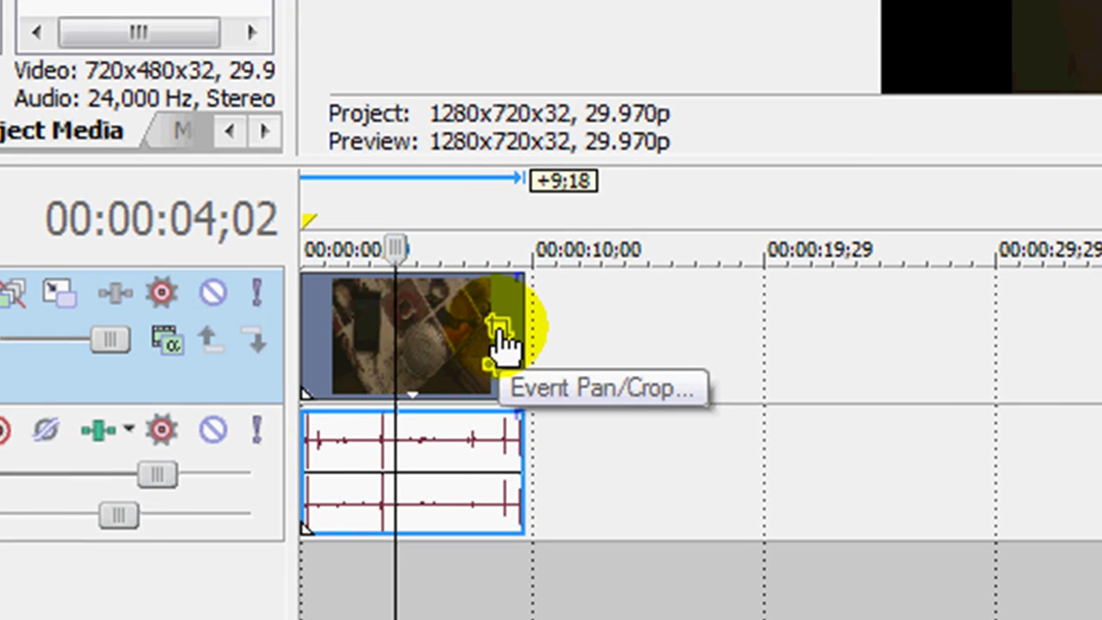
pyautogui.click(499, 331)
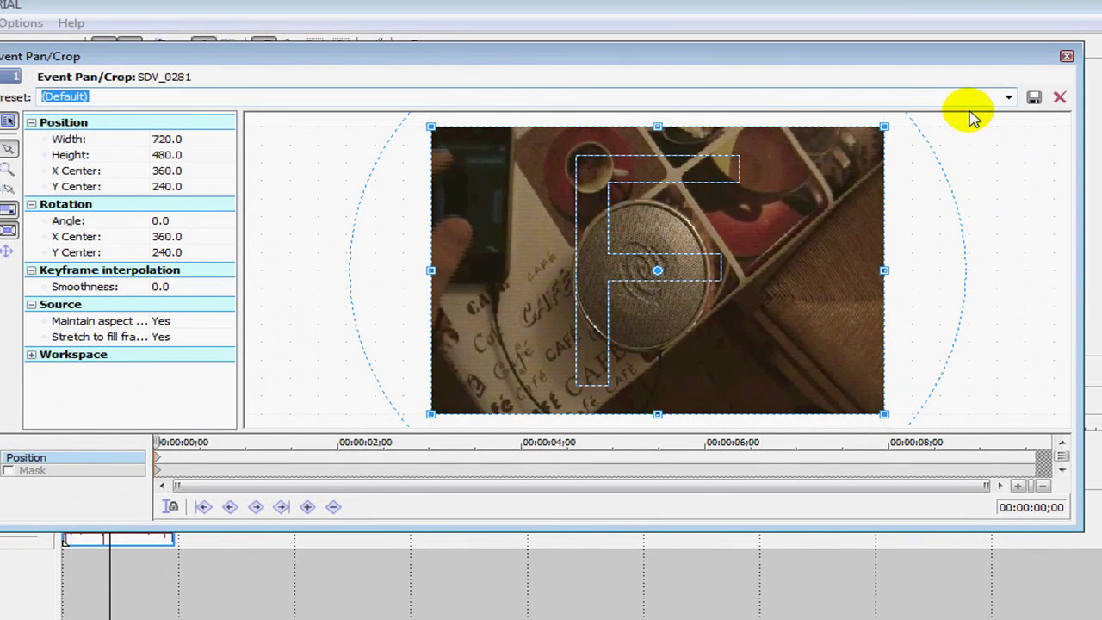
pyautogui.click(1007, 97)
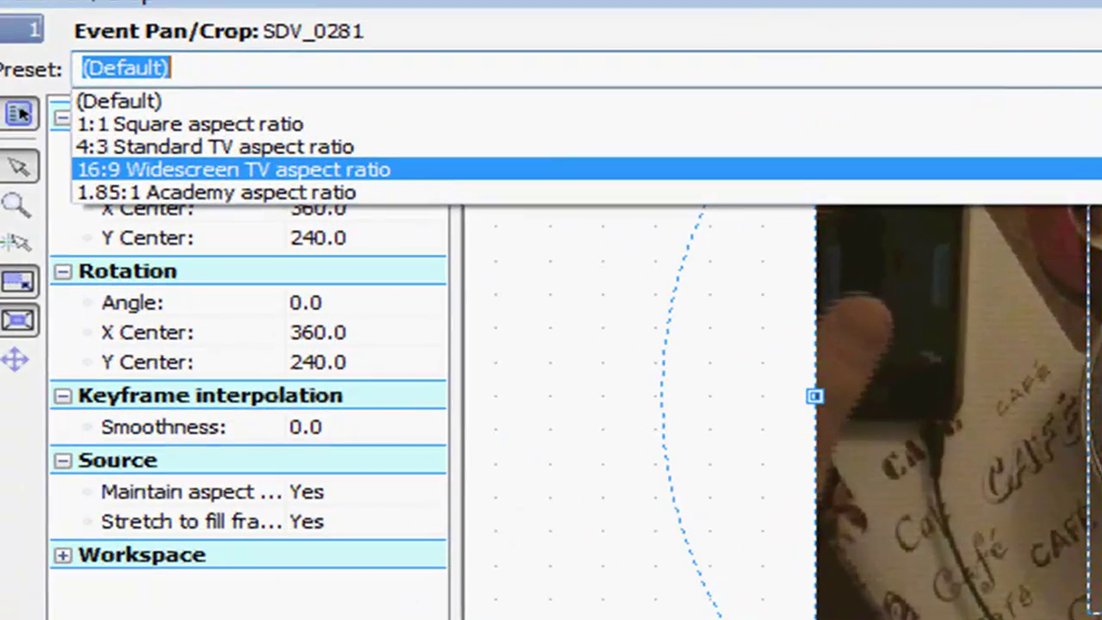
pyautogui.click(1093, 169)
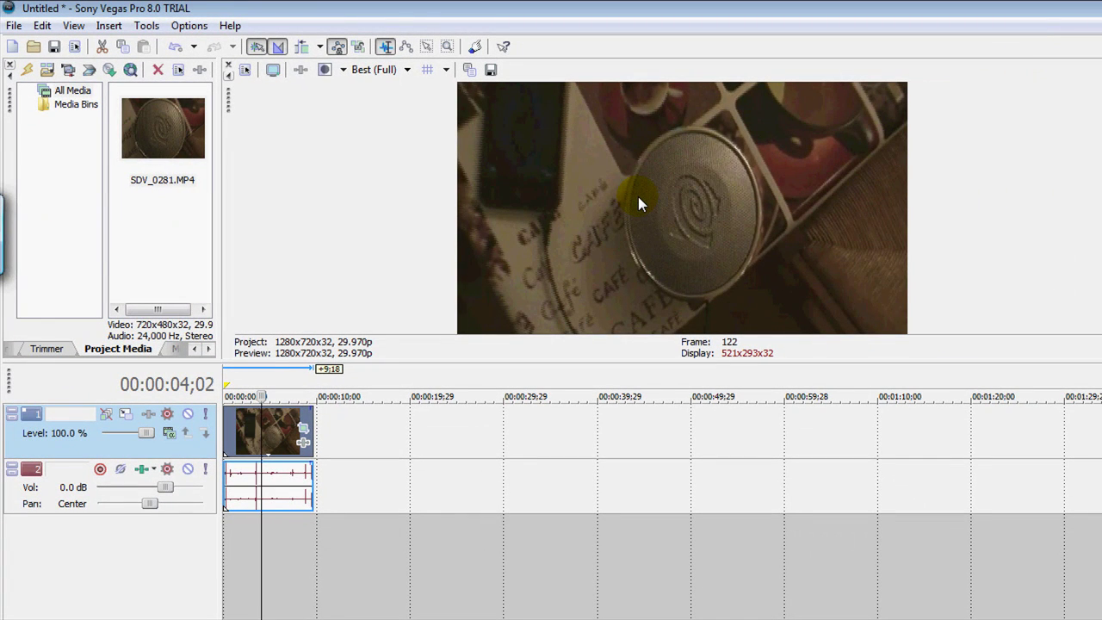
# Open Render As and choose Windows Media Video V9 with the Default Template at 1280x720.
pyautogui.click(11, 28)
pyautogui.click(47, 150)
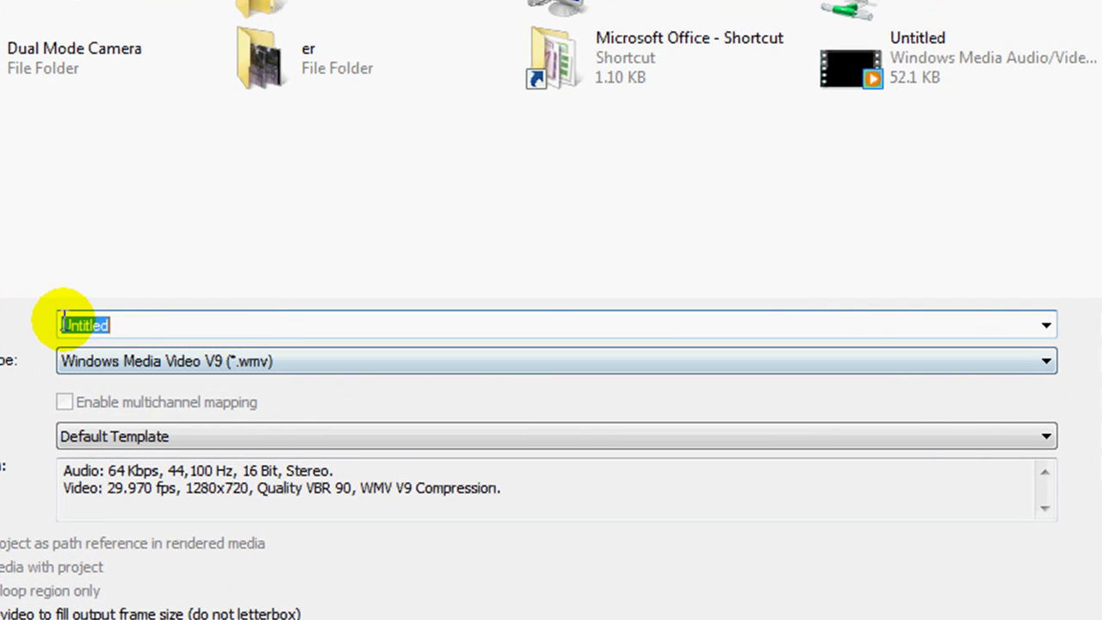
pyautogui.click(163, 369)
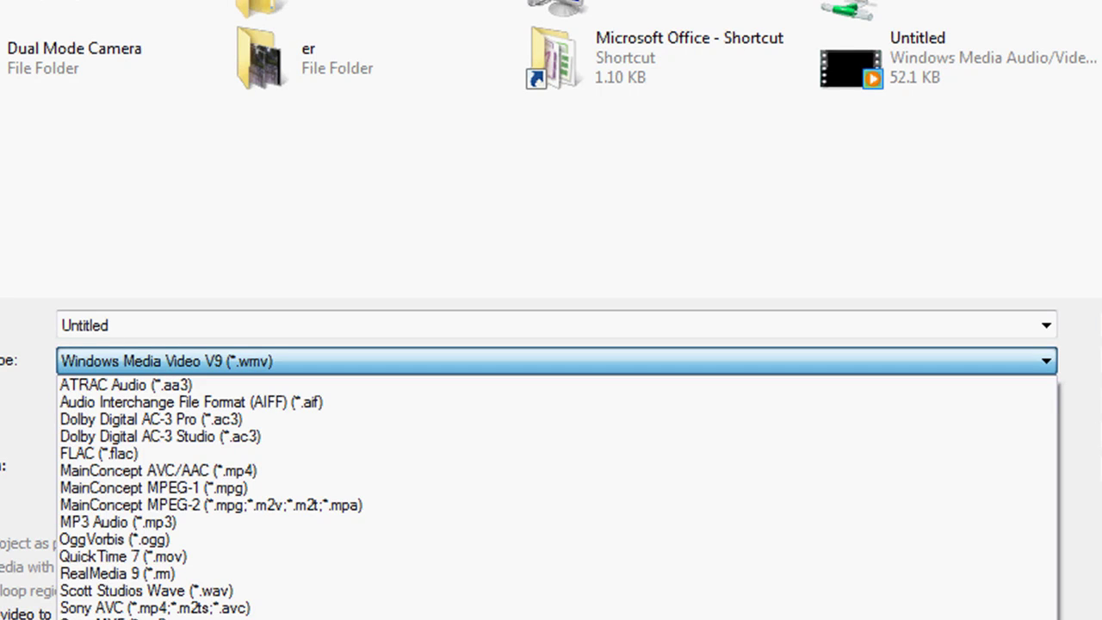
pyautogui.press('Escape')
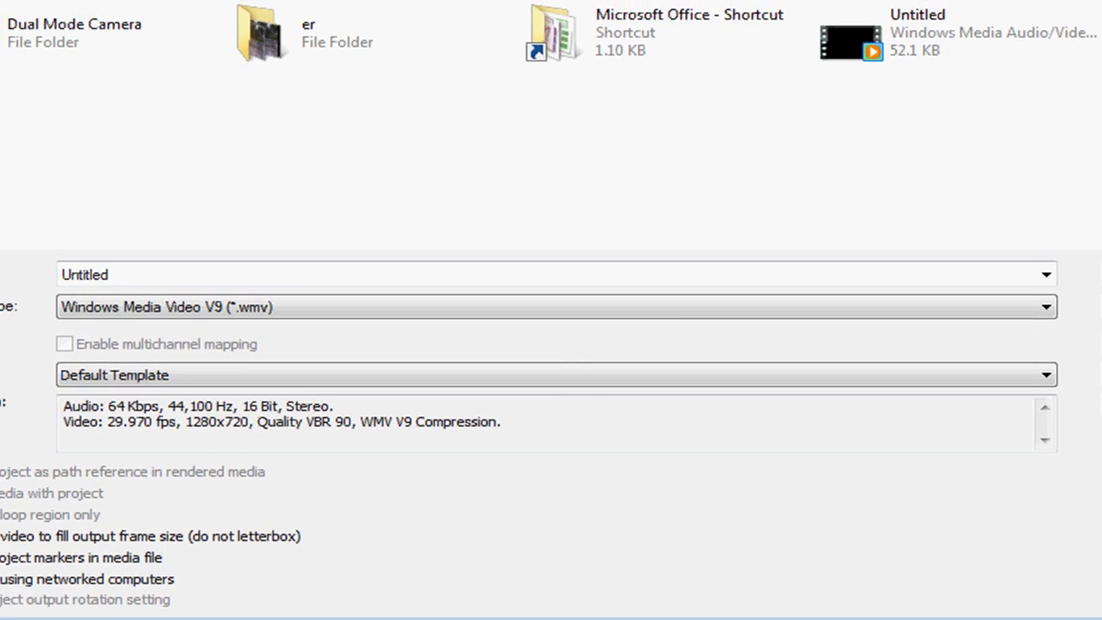
pyautogui.click(213, 311)
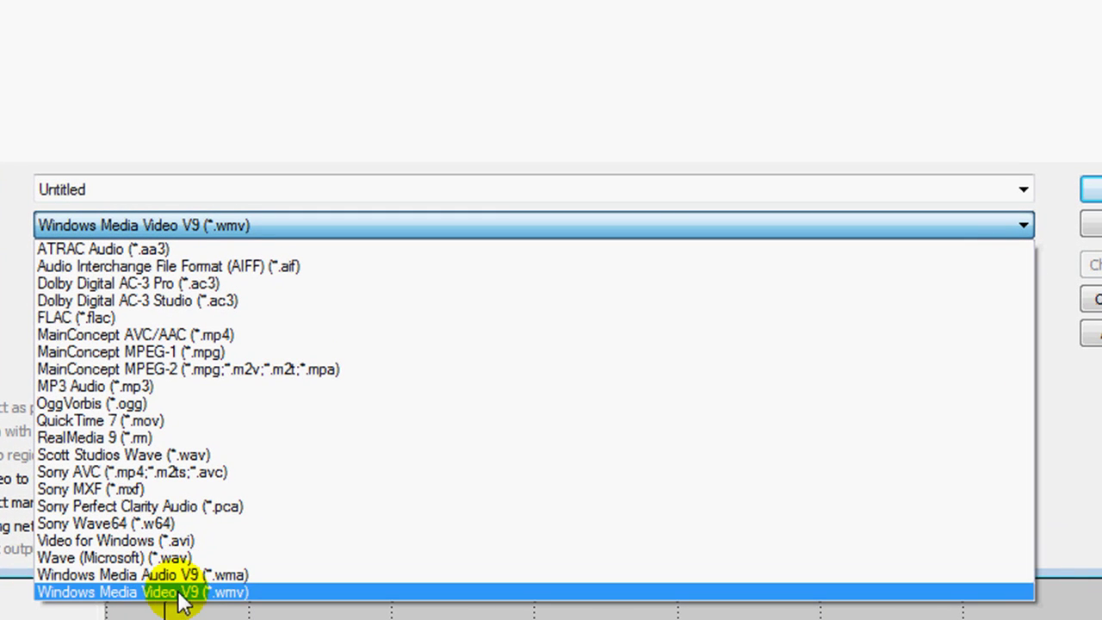
pyautogui.click(182, 593)
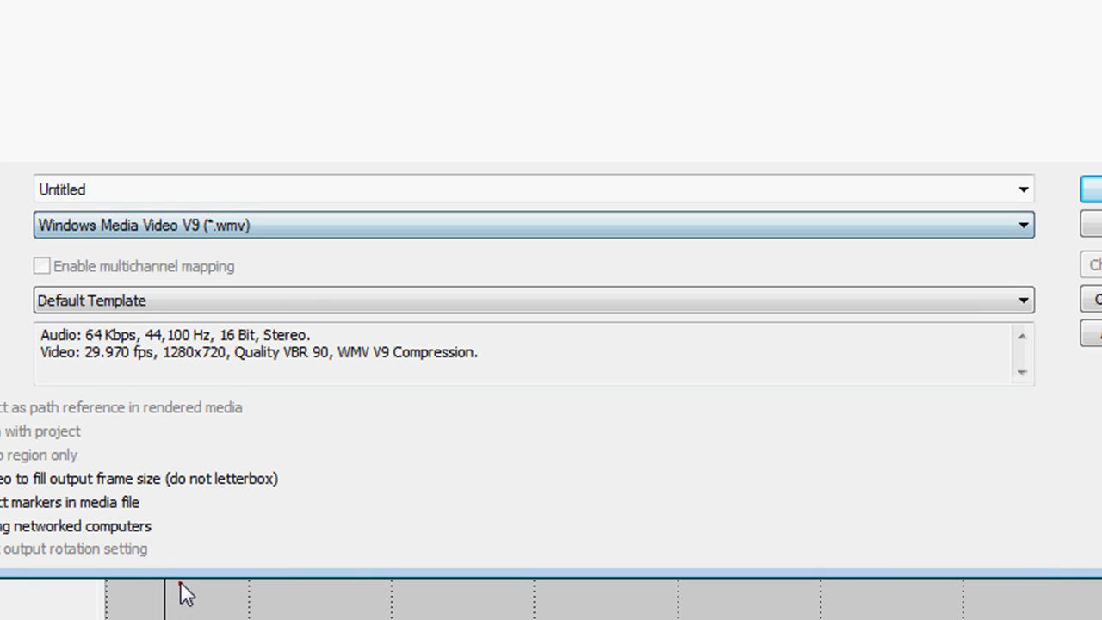
pyautogui.click(123, 311)
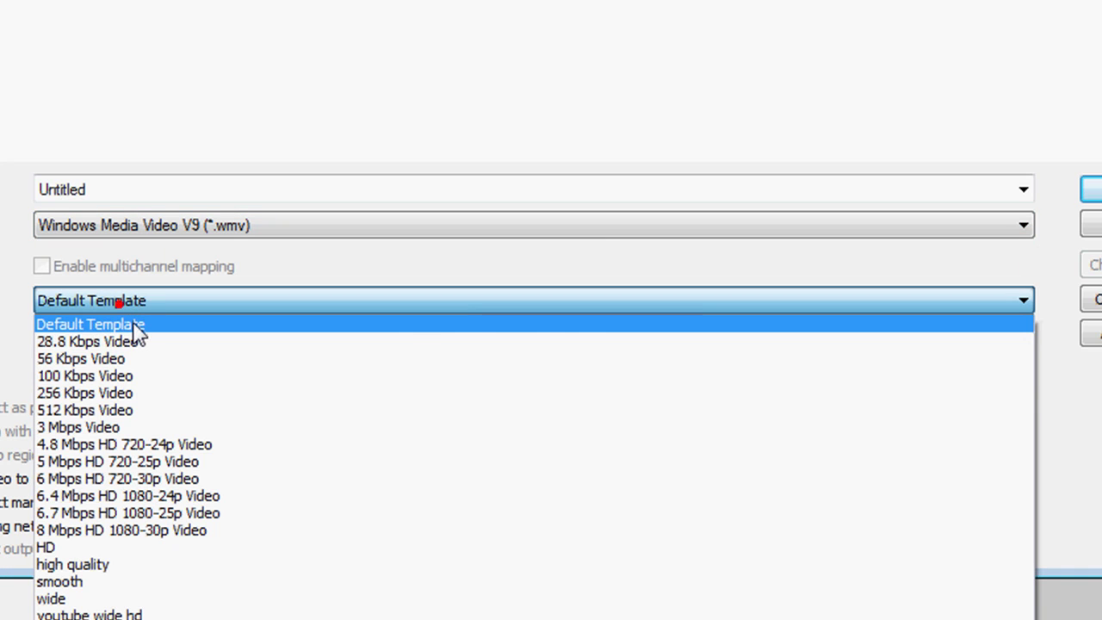
pyautogui.click(135, 327)
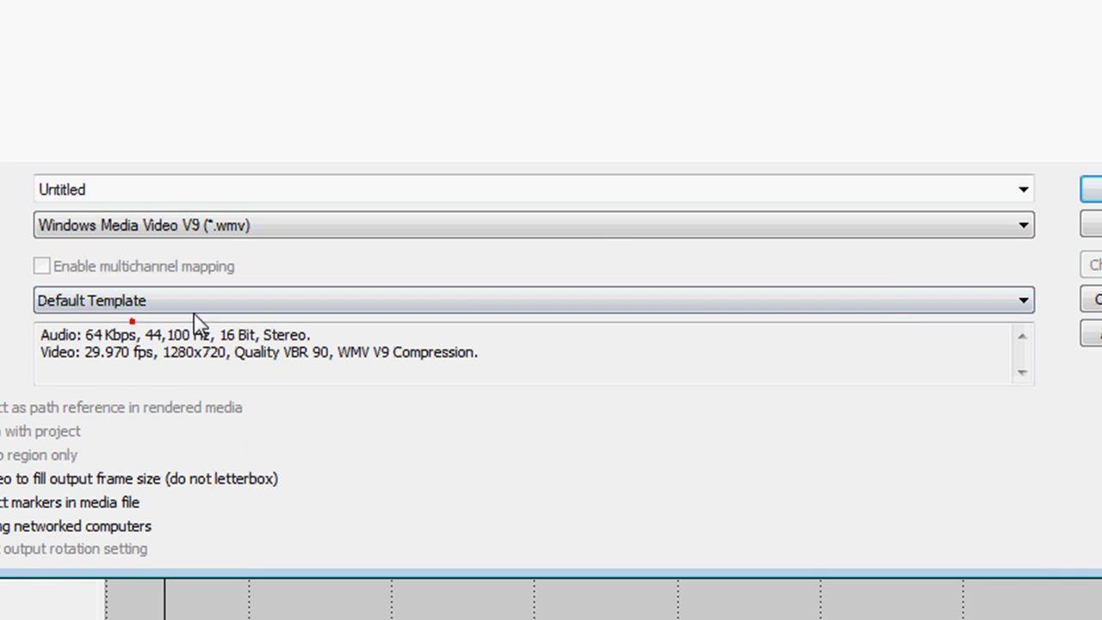
# In the custom WMV template, keep Best quality and set audio to 128 kbps, 48 kHz stereo CBR.
pyautogui.click(1088, 300)
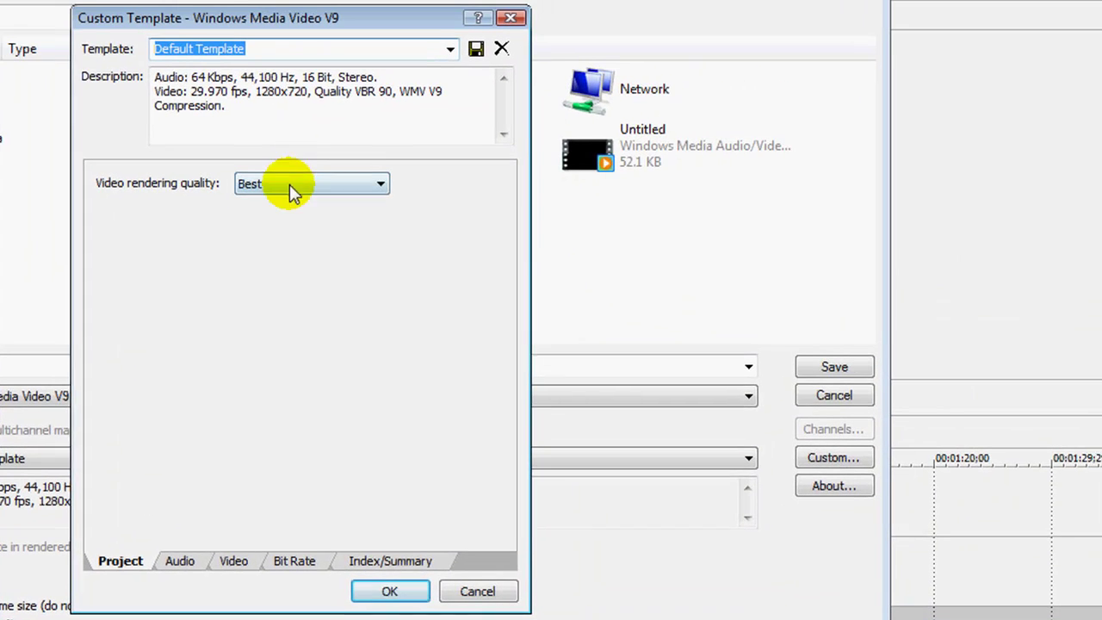
pyautogui.click(290, 185)
pyautogui.click(301, 247)
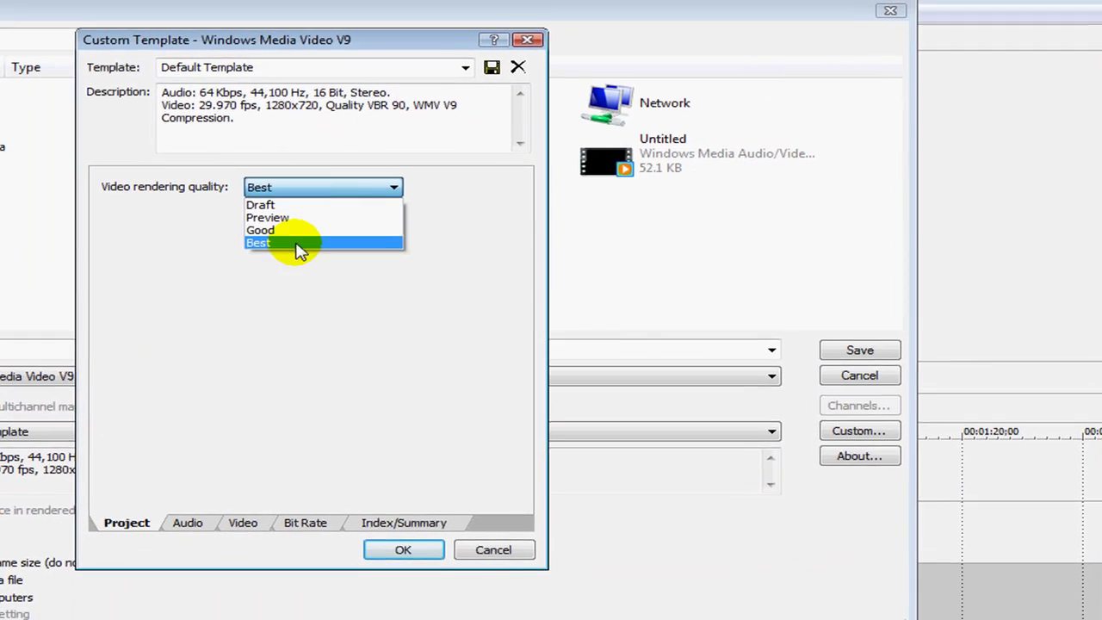
pyautogui.click(188, 522)
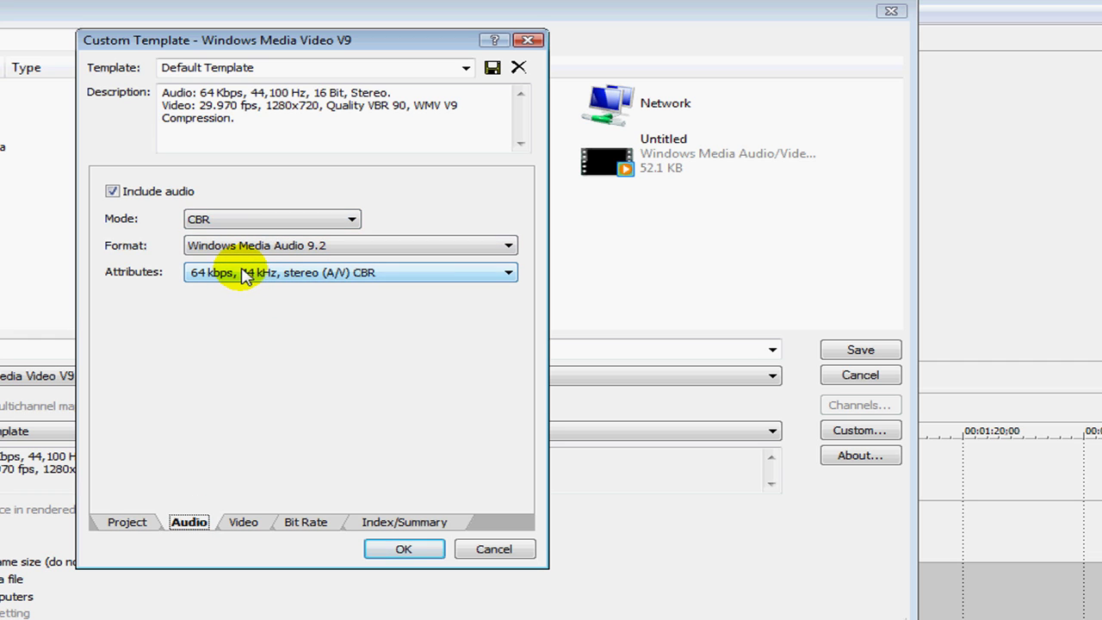
pyautogui.click(245, 273)
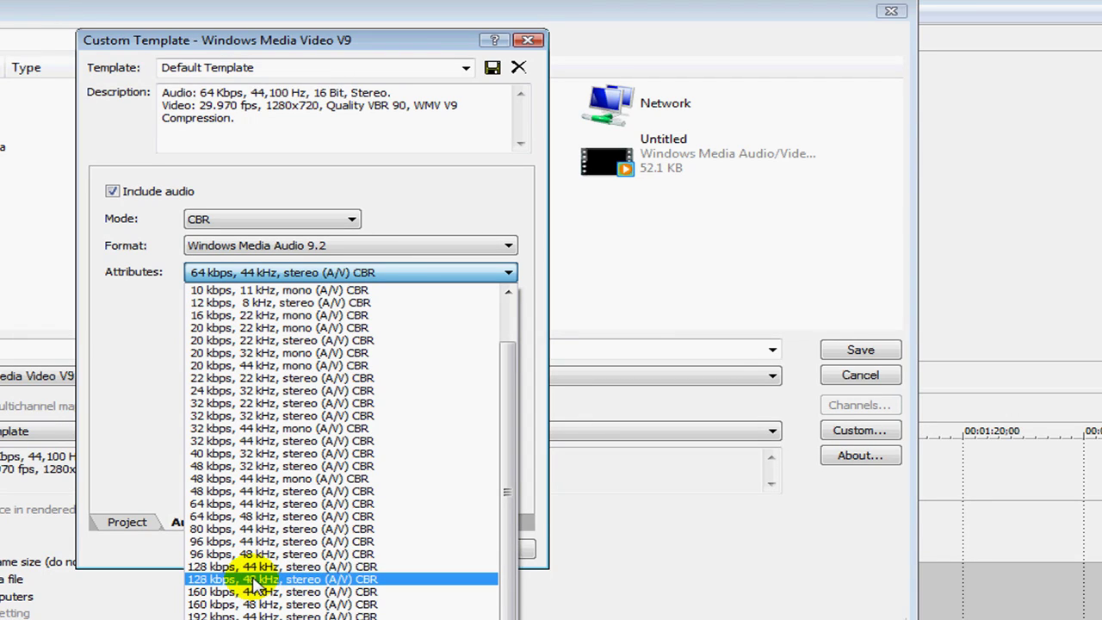
pyautogui.click(253, 578)
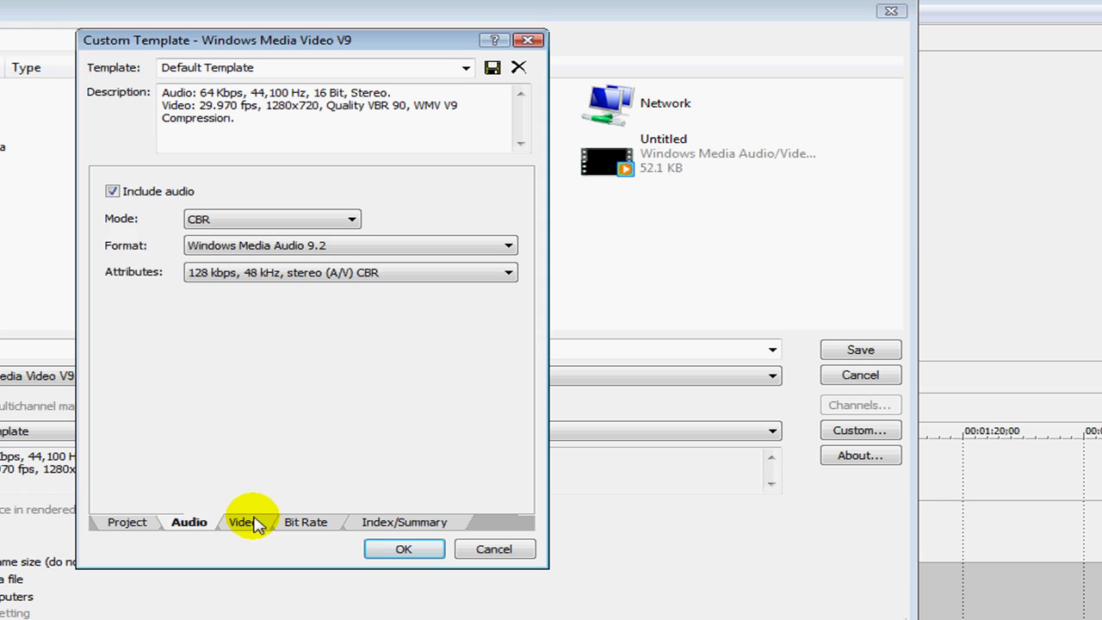
# Set the template video to CBR at High definition 1280x720 with smoothness 100.
pyautogui.click(248, 522)
pyautogui.click(273, 187)
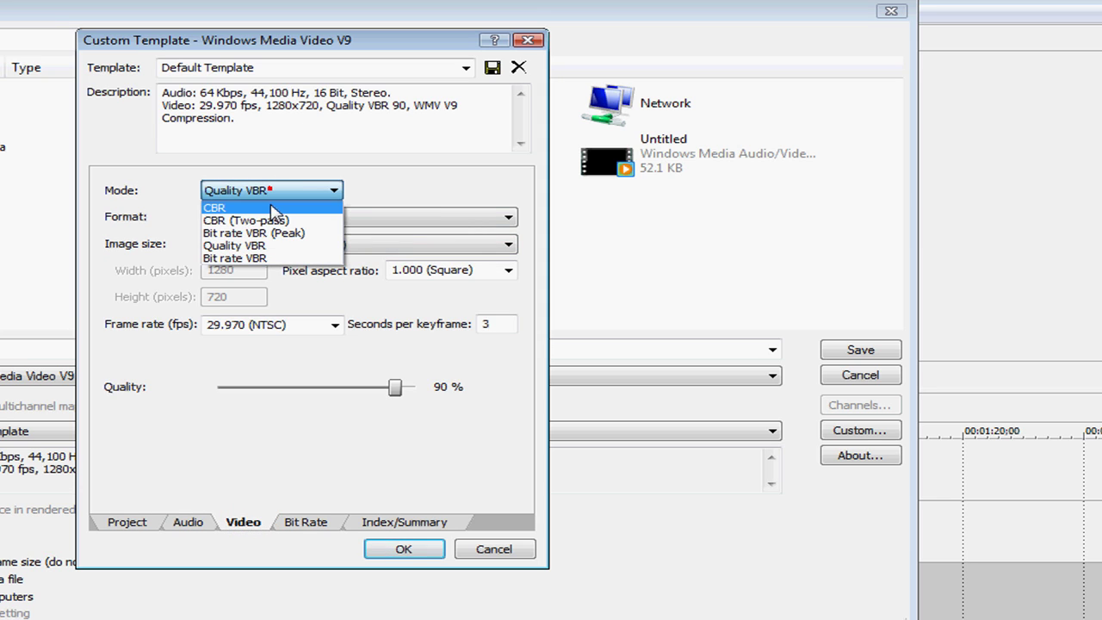
pyautogui.click(272, 208)
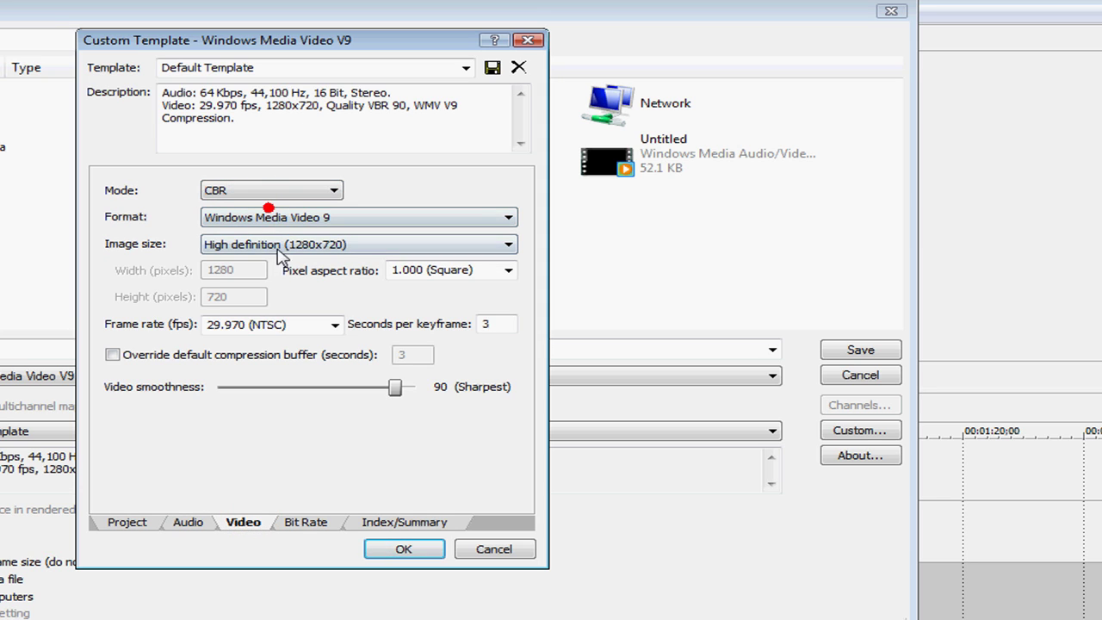
pyautogui.click(272, 245)
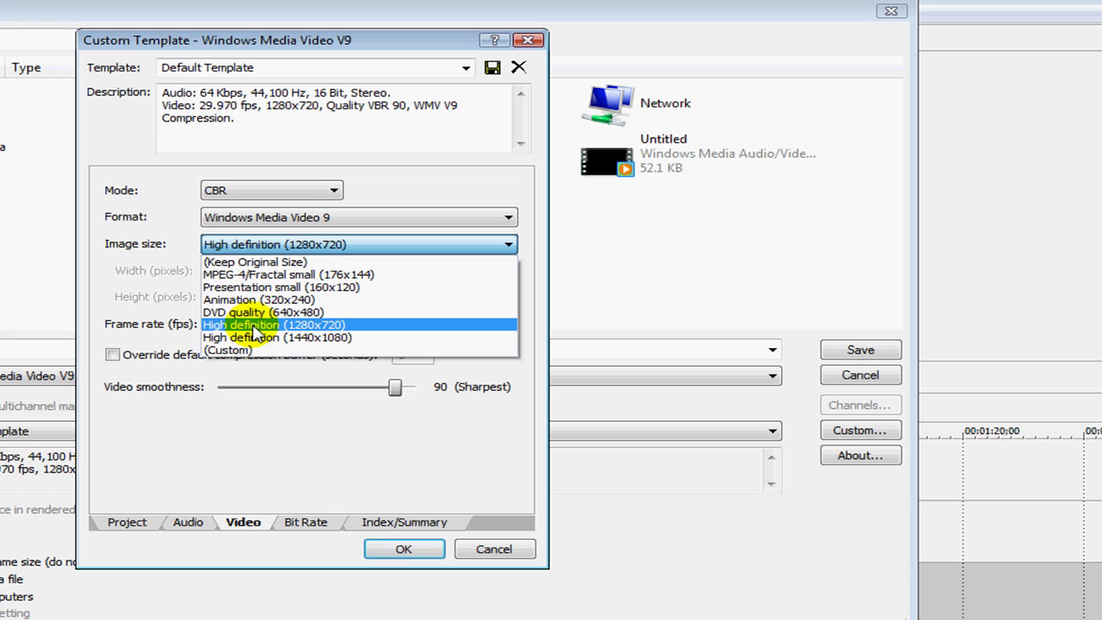
pyautogui.click(254, 325)
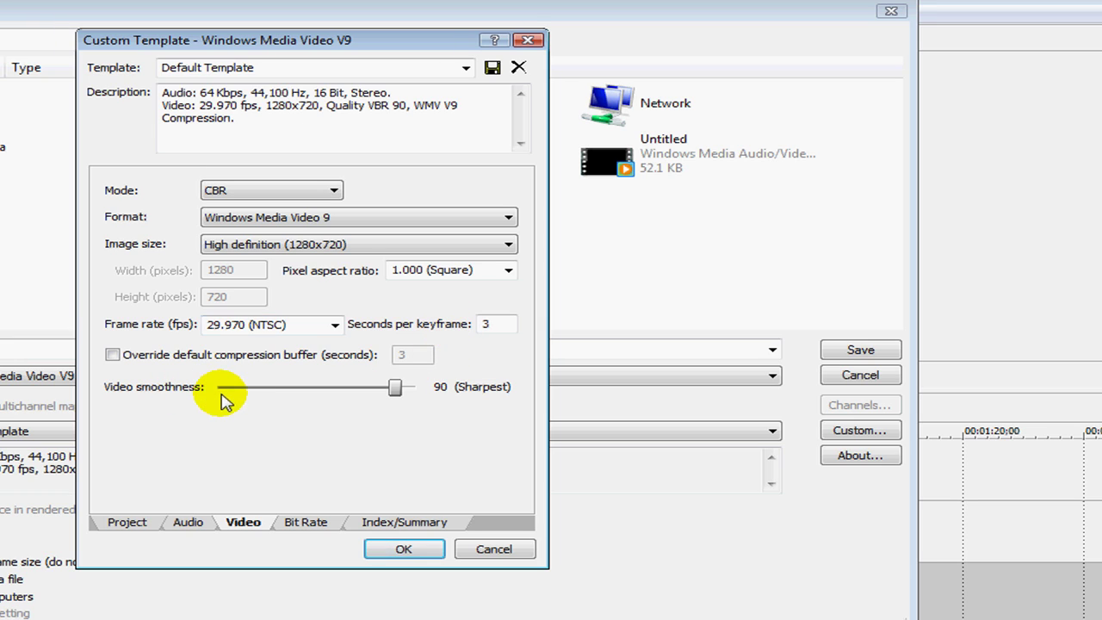
pyautogui.moveTo(391, 391); pyautogui.dragTo(412, 390)
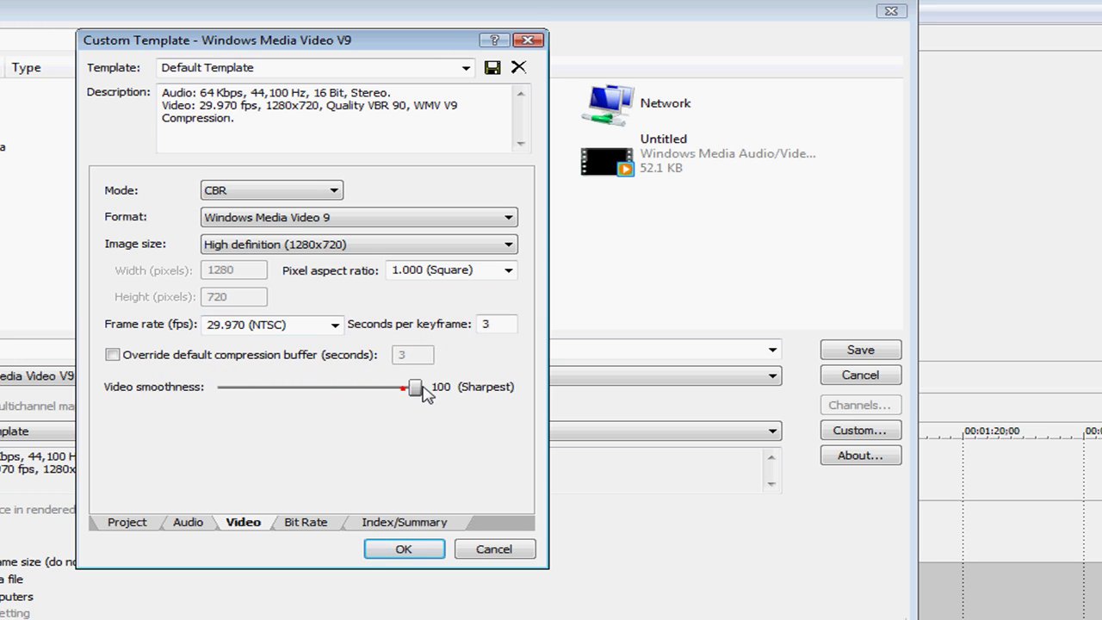
# Target only the 3 M Internet/LAN bit rate, dropping ISDN 500 K, and confirm the template.
pyautogui.click(305, 523)
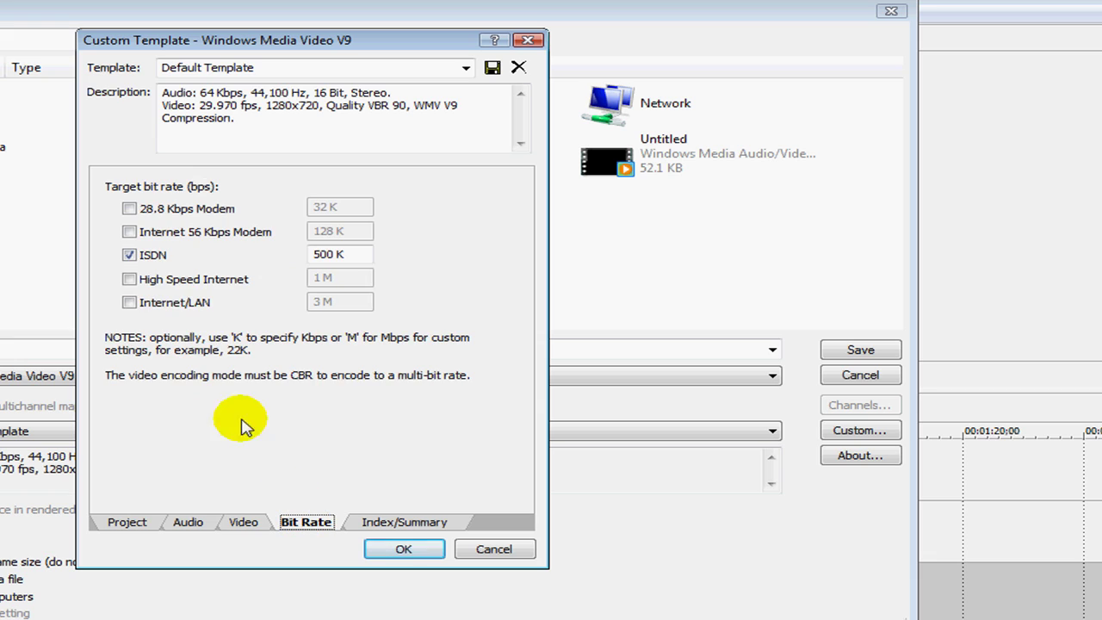
pyautogui.click(130, 303)
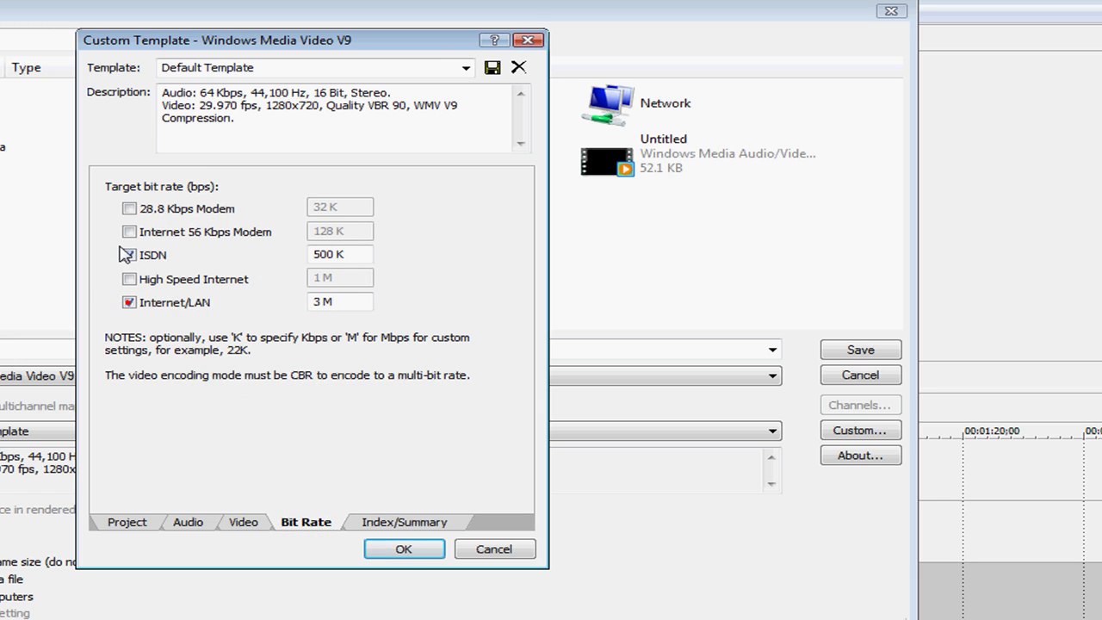
pyautogui.click(128, 256)
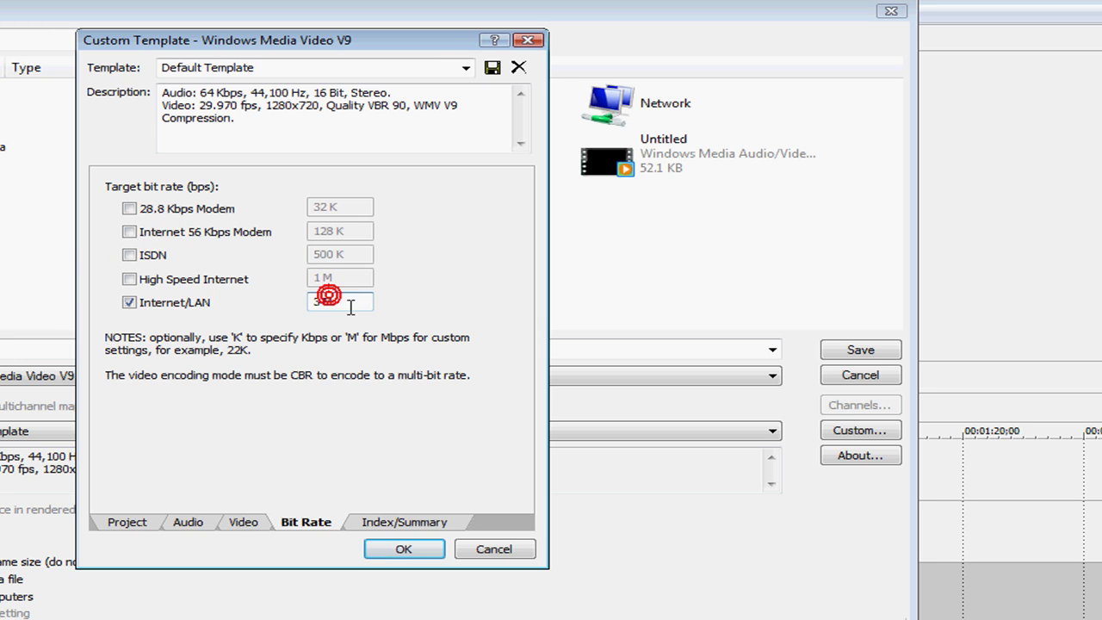
pyautogui.click(403, 555)
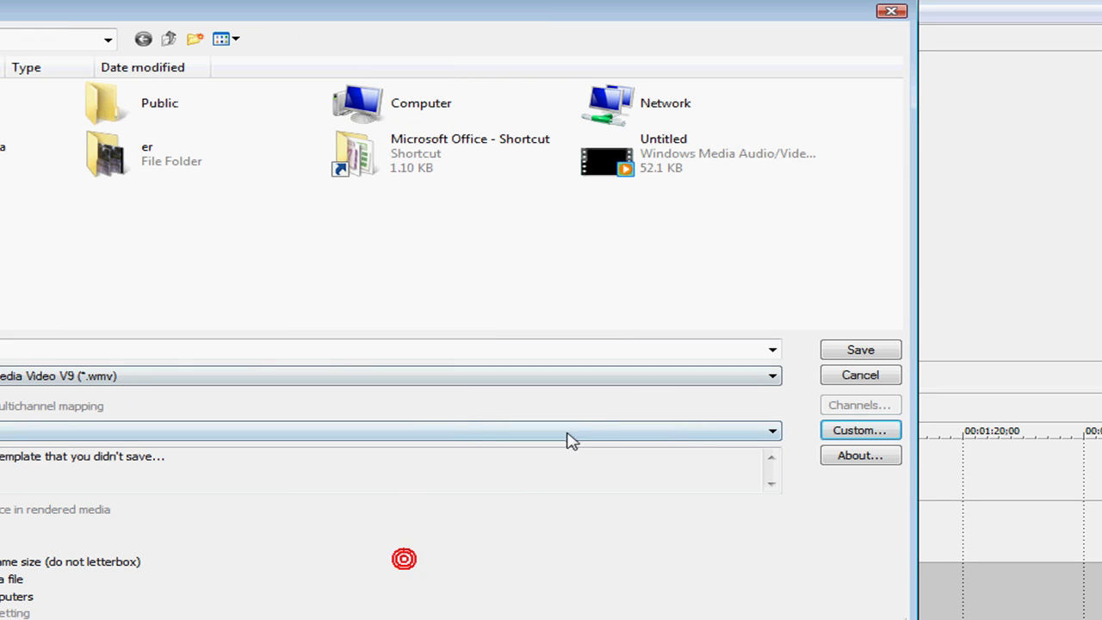
# Save the custom settings as template 'HD', overwriting the existing one, and select HD.
pyautogui.click(862, 438)
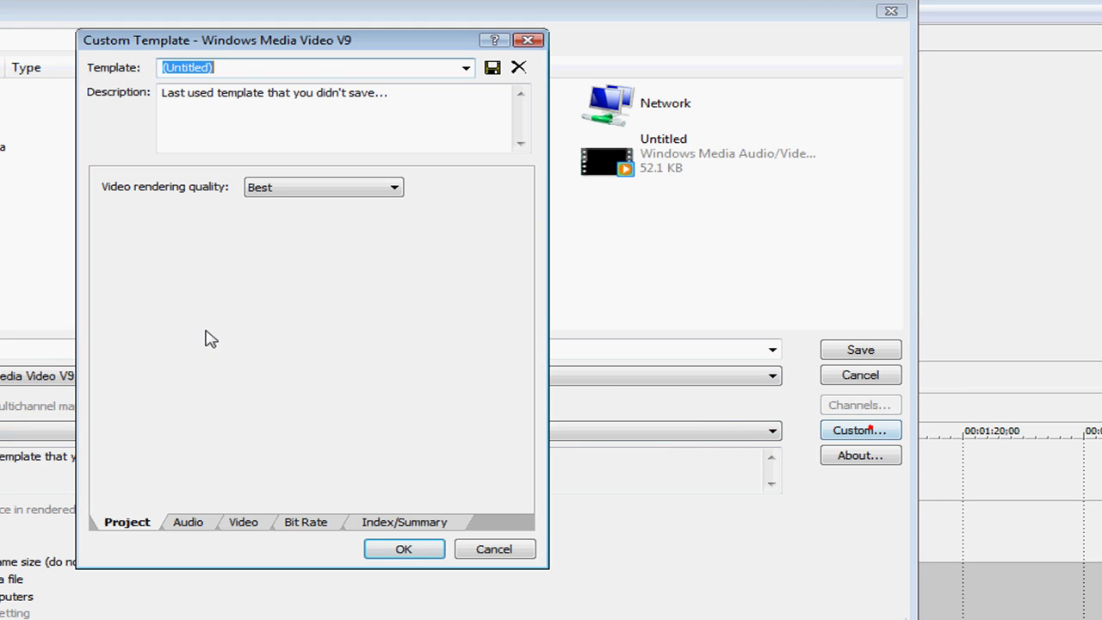
pyautogui.click(301, 71)
pyautogui.write('H')
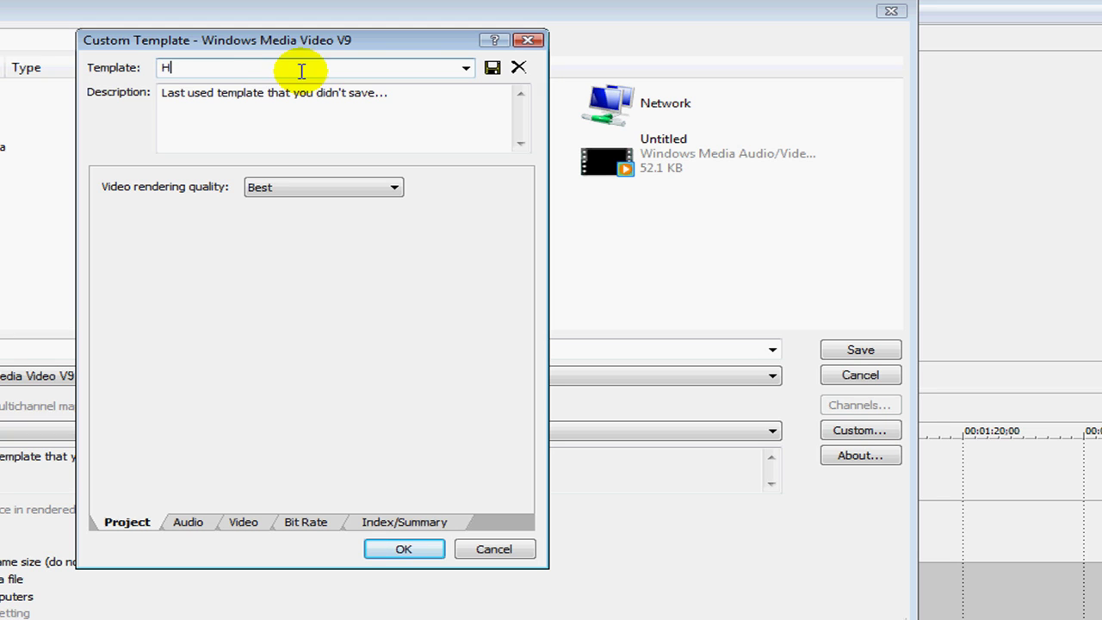
pyautogui.write('D')
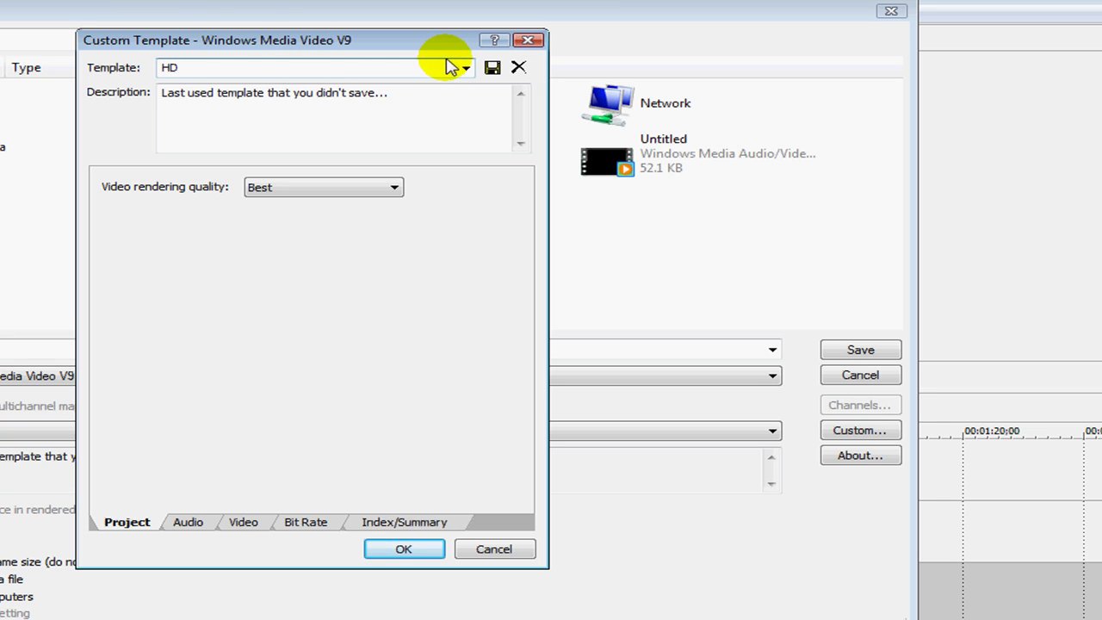
pyautogui.click(492, 68)
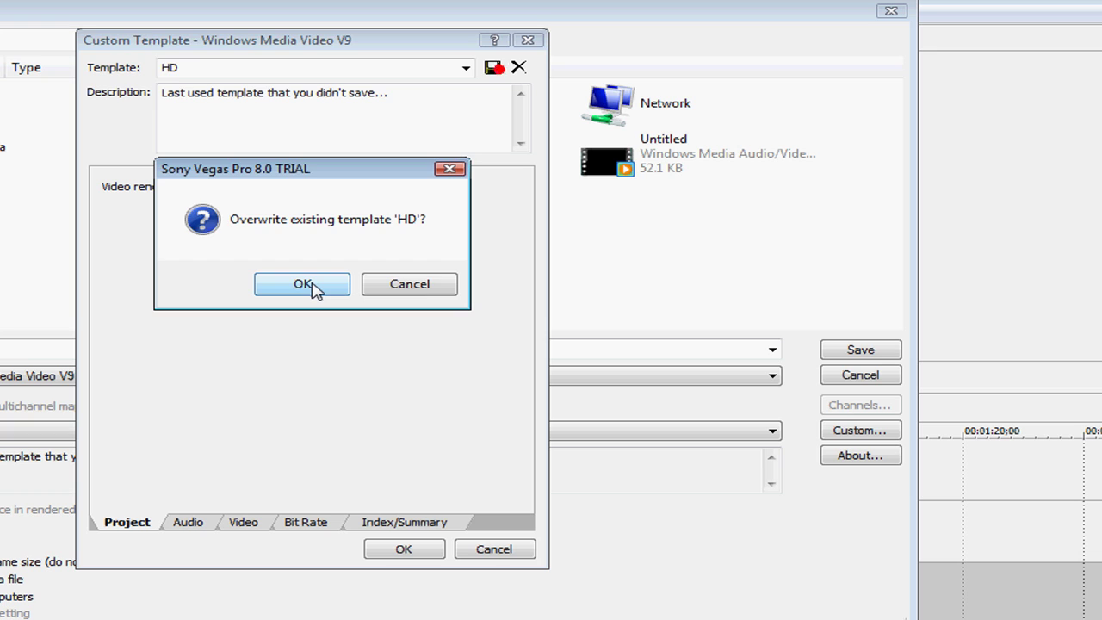
pyautogui.click(308, 284)
pyautogui.click(464, 67)
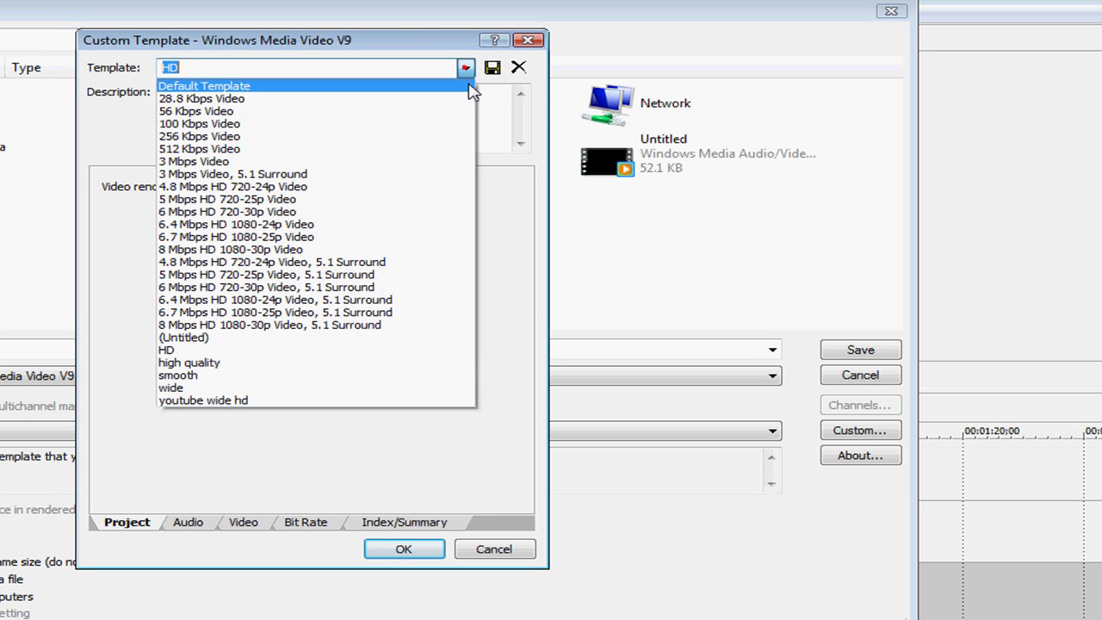
pyautogui.click(297, 352)
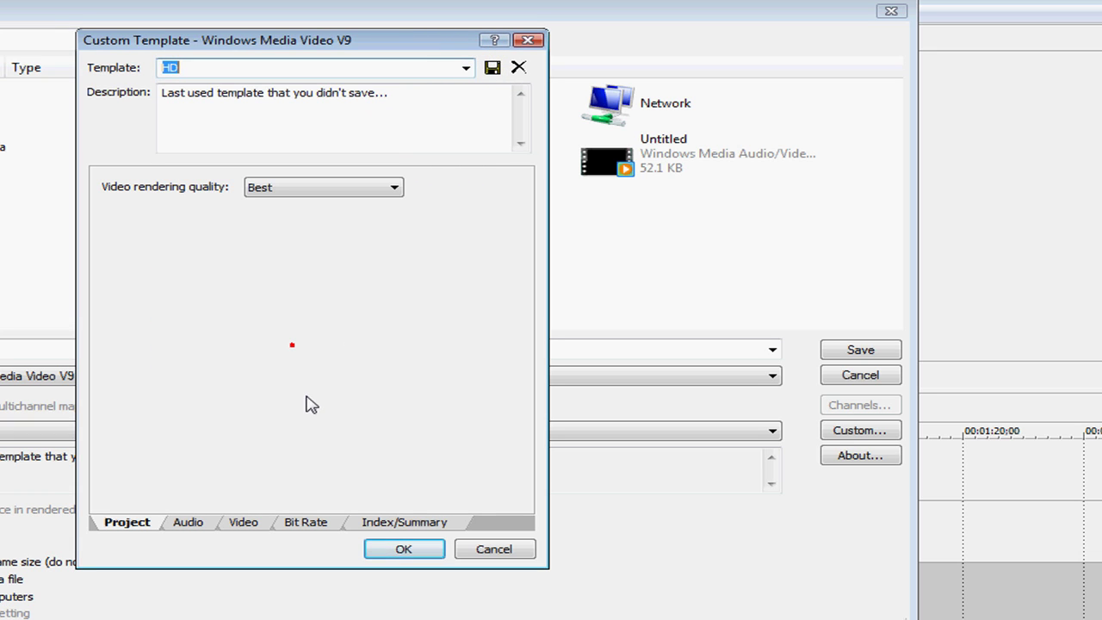
# Apply the HD template and render the project to test.wmv.
pyautogui.click(403, 548)
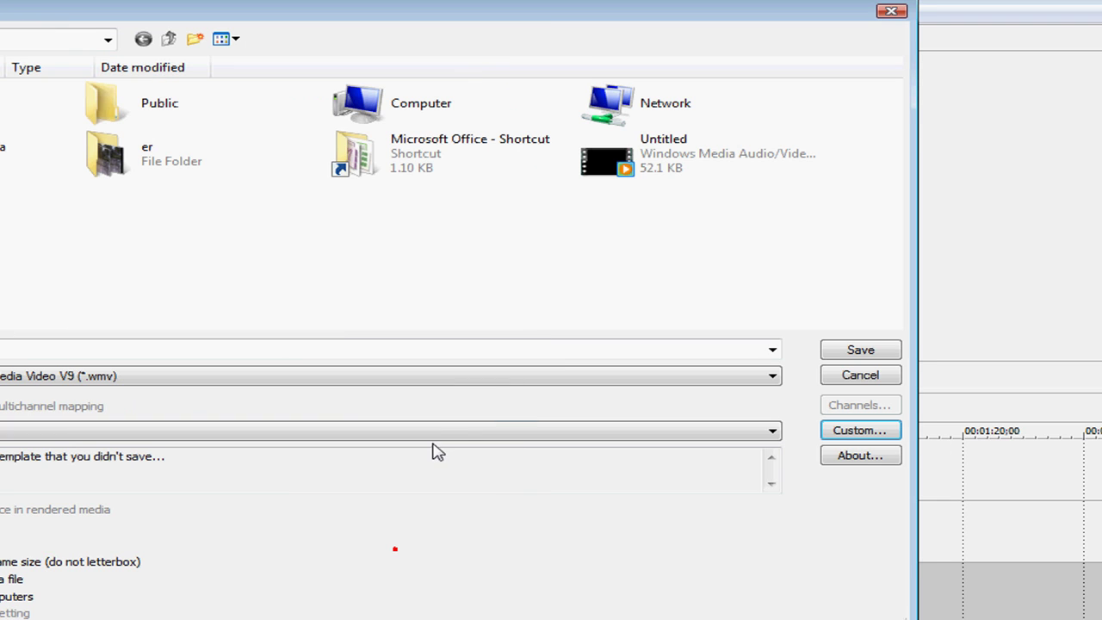
pyautogui.click(311, 340)
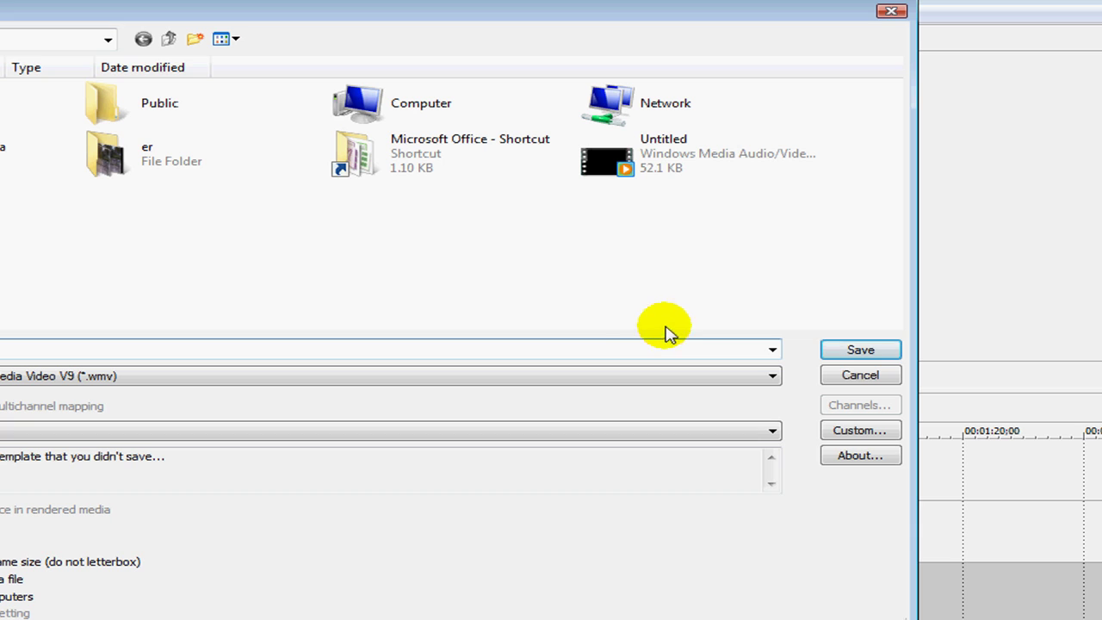
pyautogui.click(862, 351)
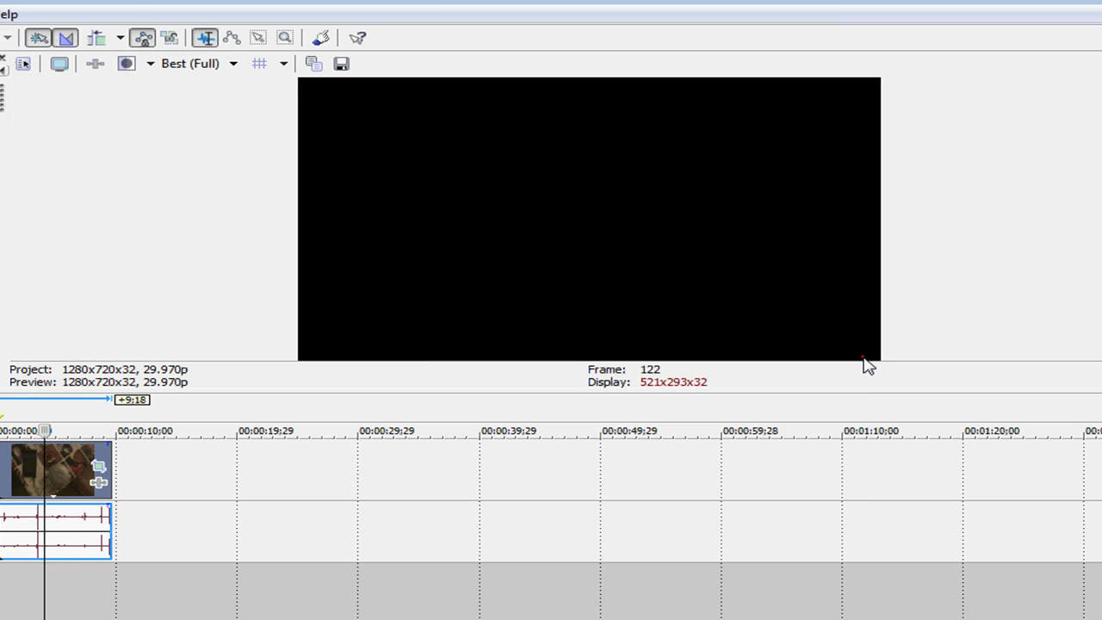